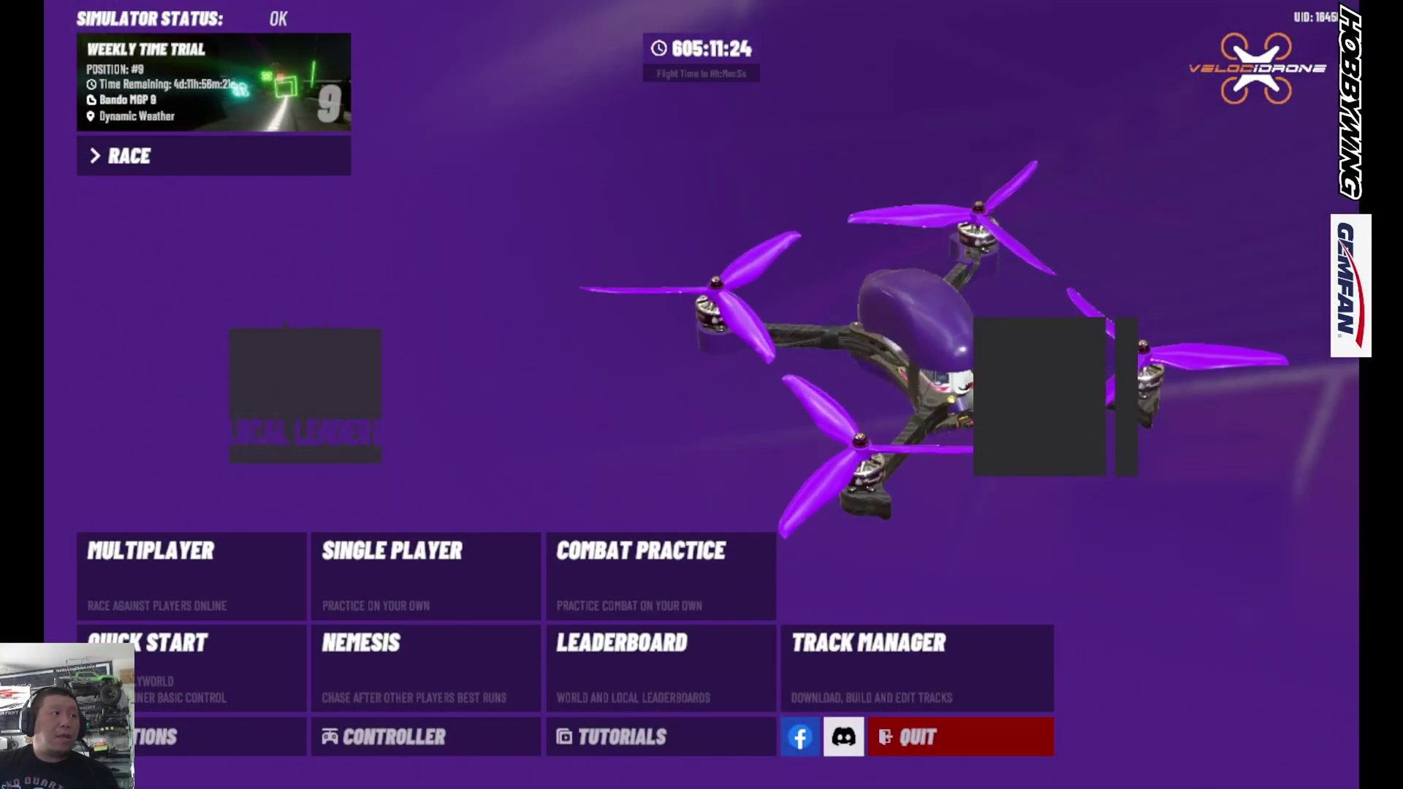
Open Advanced Quad Setup via CONTROLLER for the Radiomaster Boxer joystick.
left_click(392, 748)
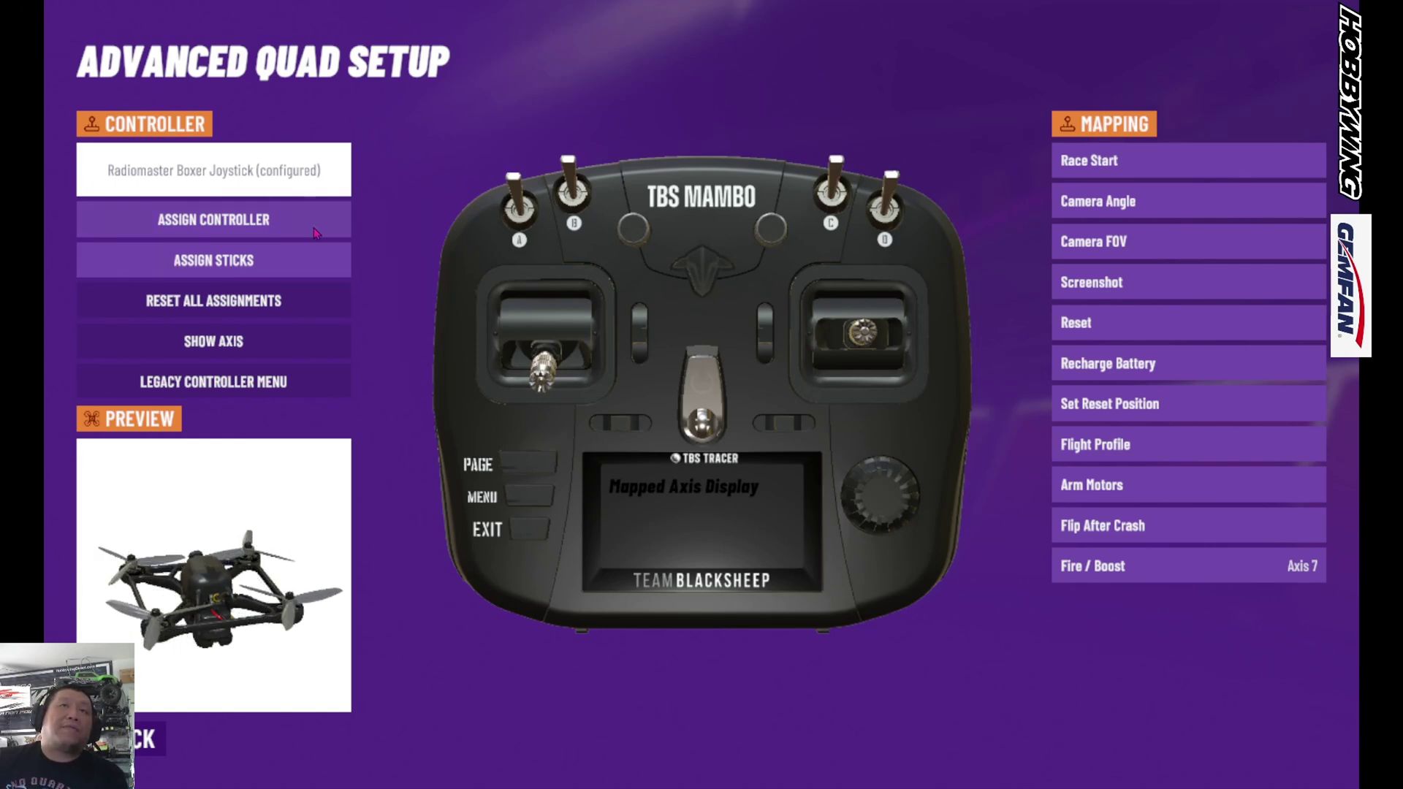
Assign the Radiomaster Boxer's sticks until the 'Reverse Any Controls?' question appears.
left_click(199, 270)
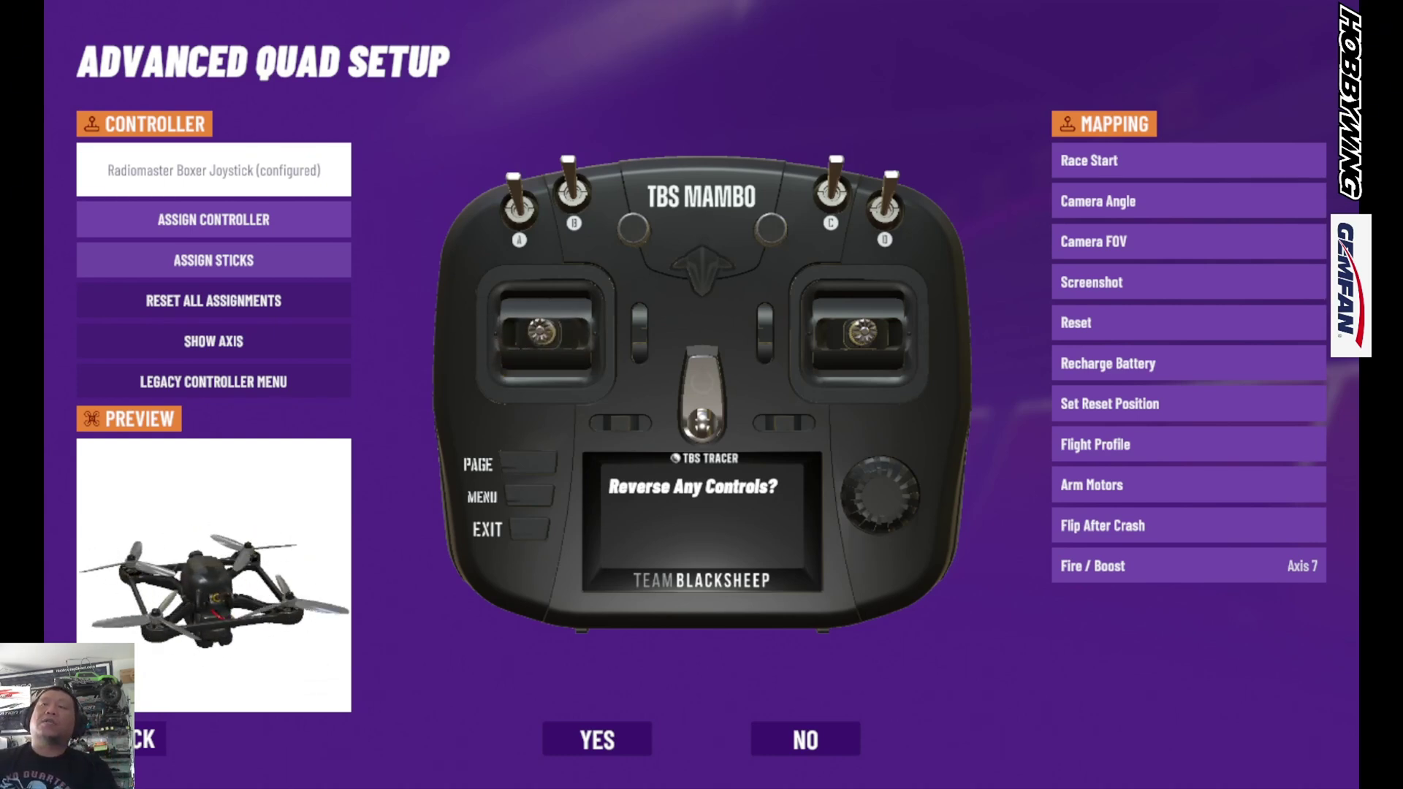
Choose to reverse controls, keep roll, pitch and throttle unreversed, set yaw, and return to the main menu.
left_click(601, 747)
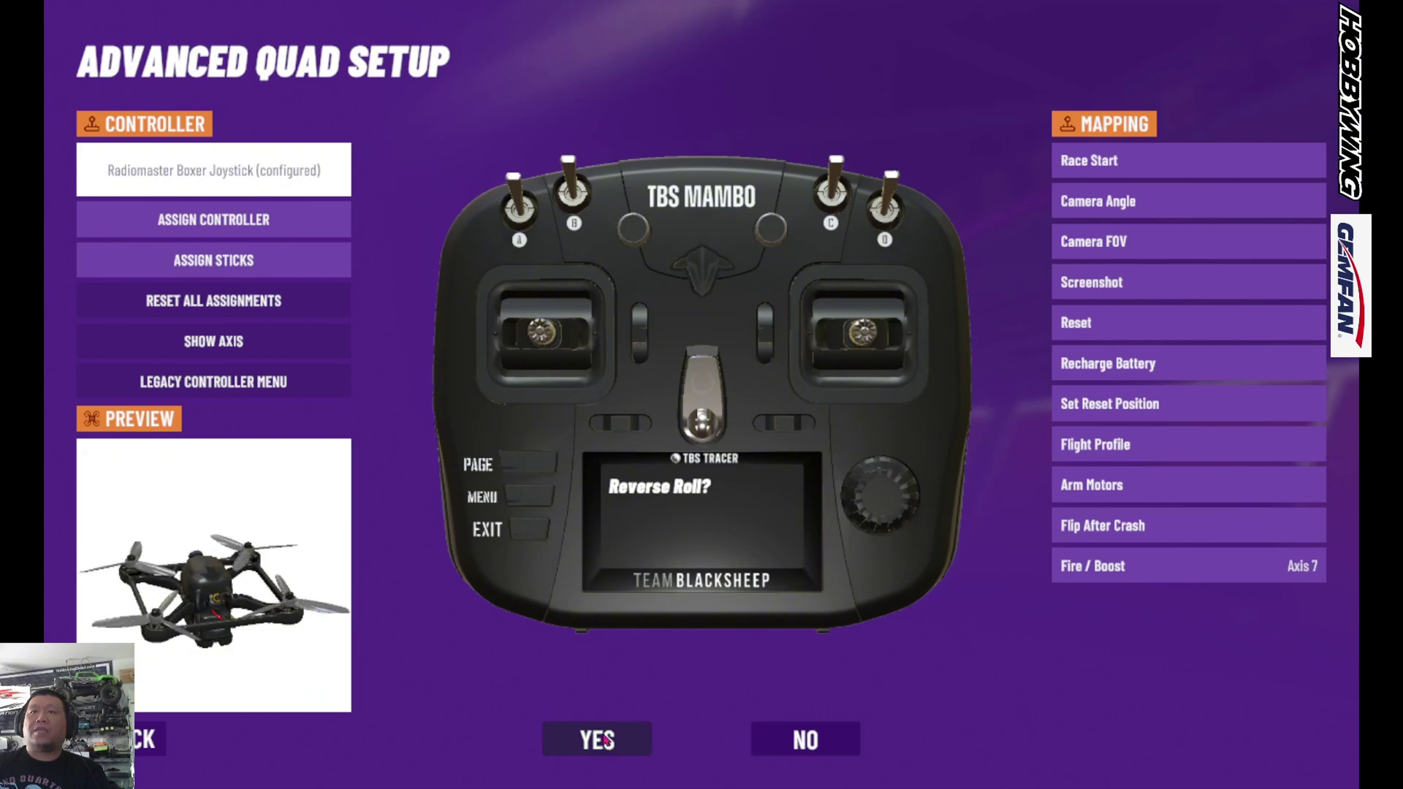
left_click(803, 746)
left_click(802, 745)
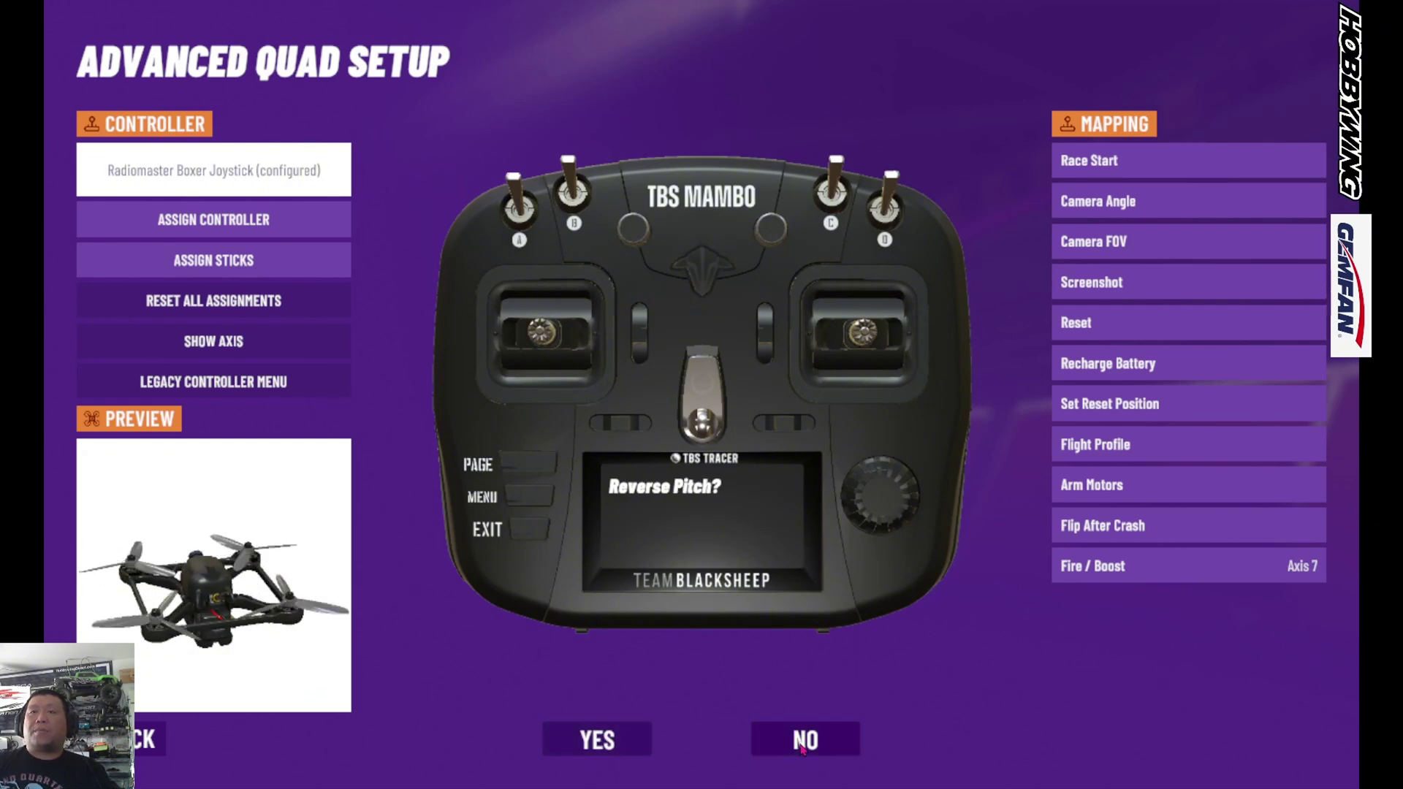
left_click(618, 751)
left_click(796, 745)
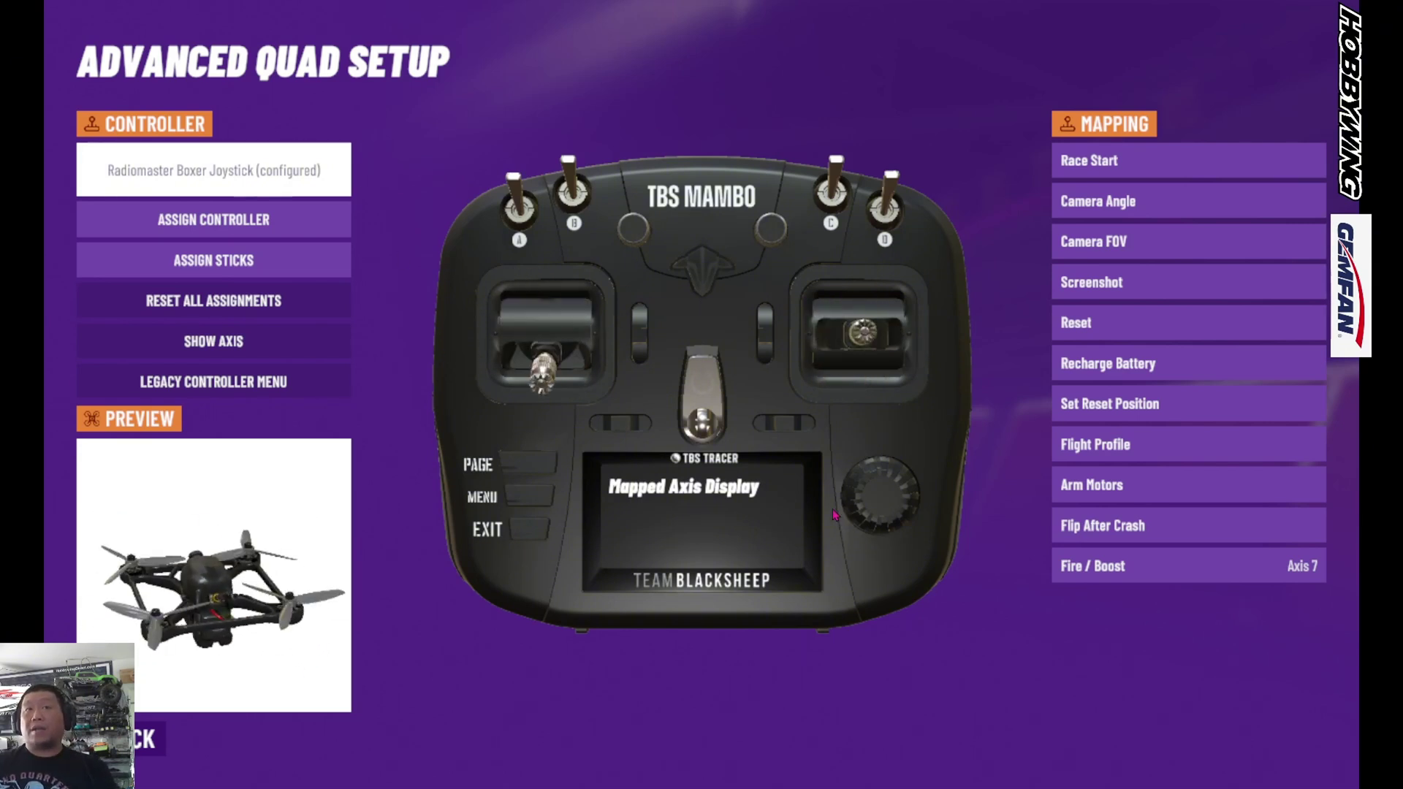
left_click(155, 740)
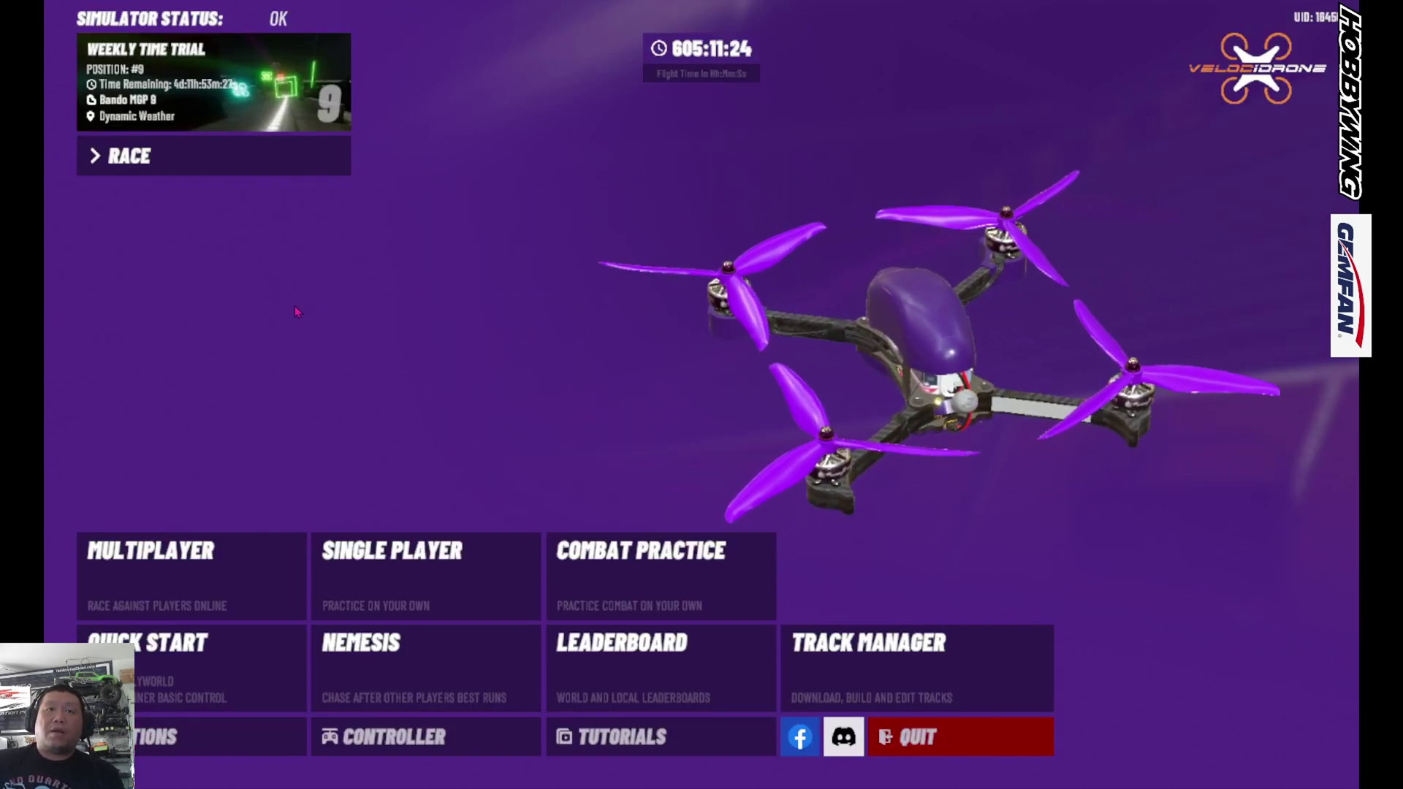
Start adding a single-player quad, filtered to the eight Street League quads.
left_click(434, 594)
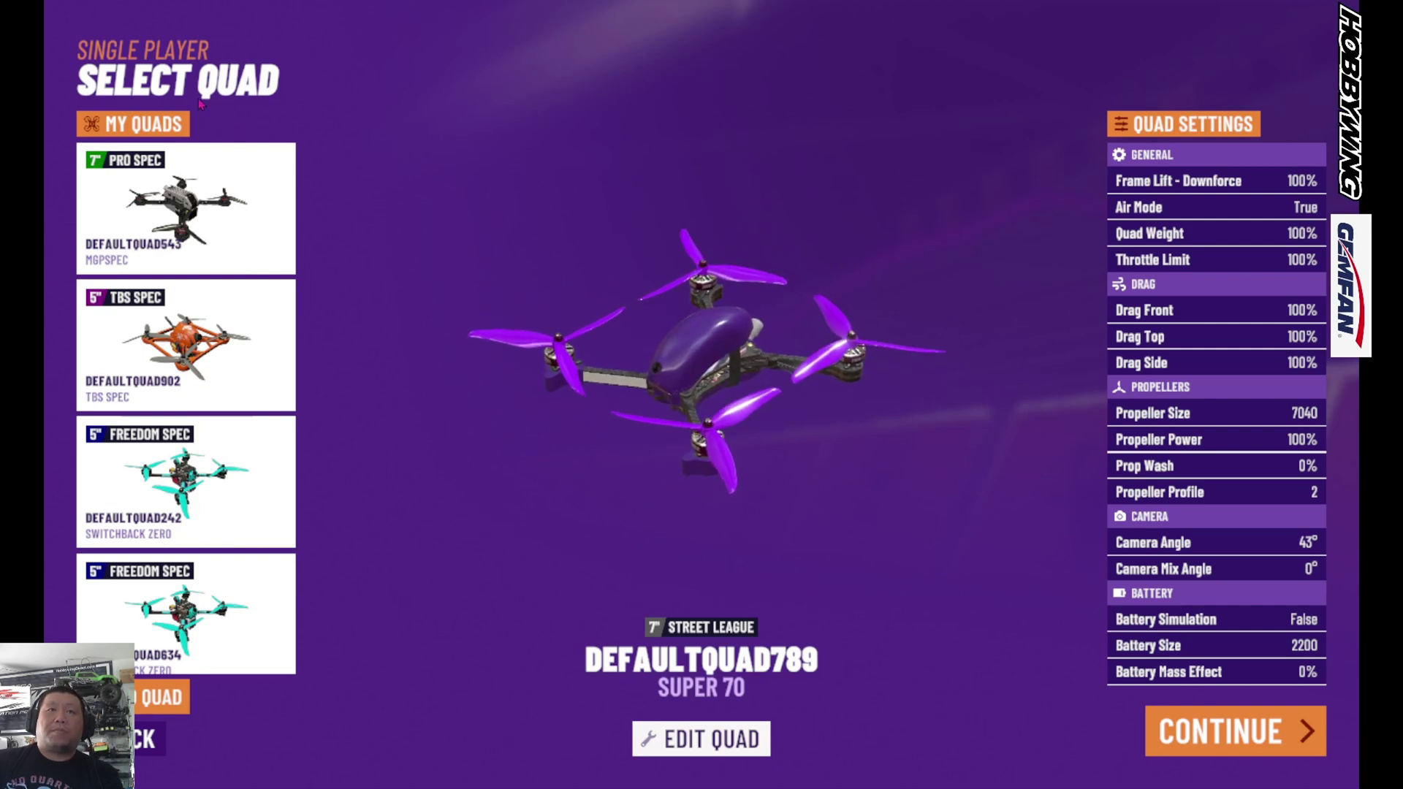
left_click(163, 702)
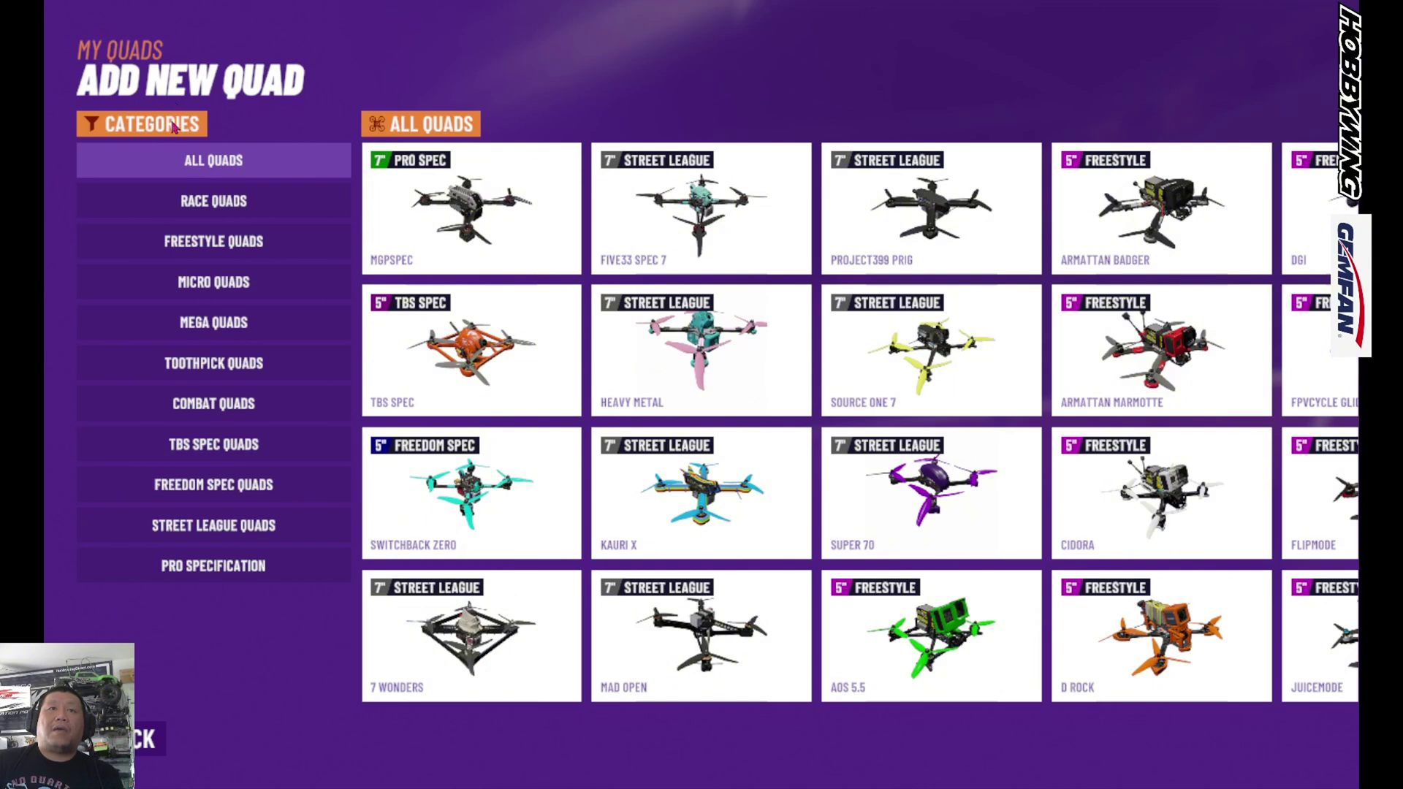
left_click(188, 532)
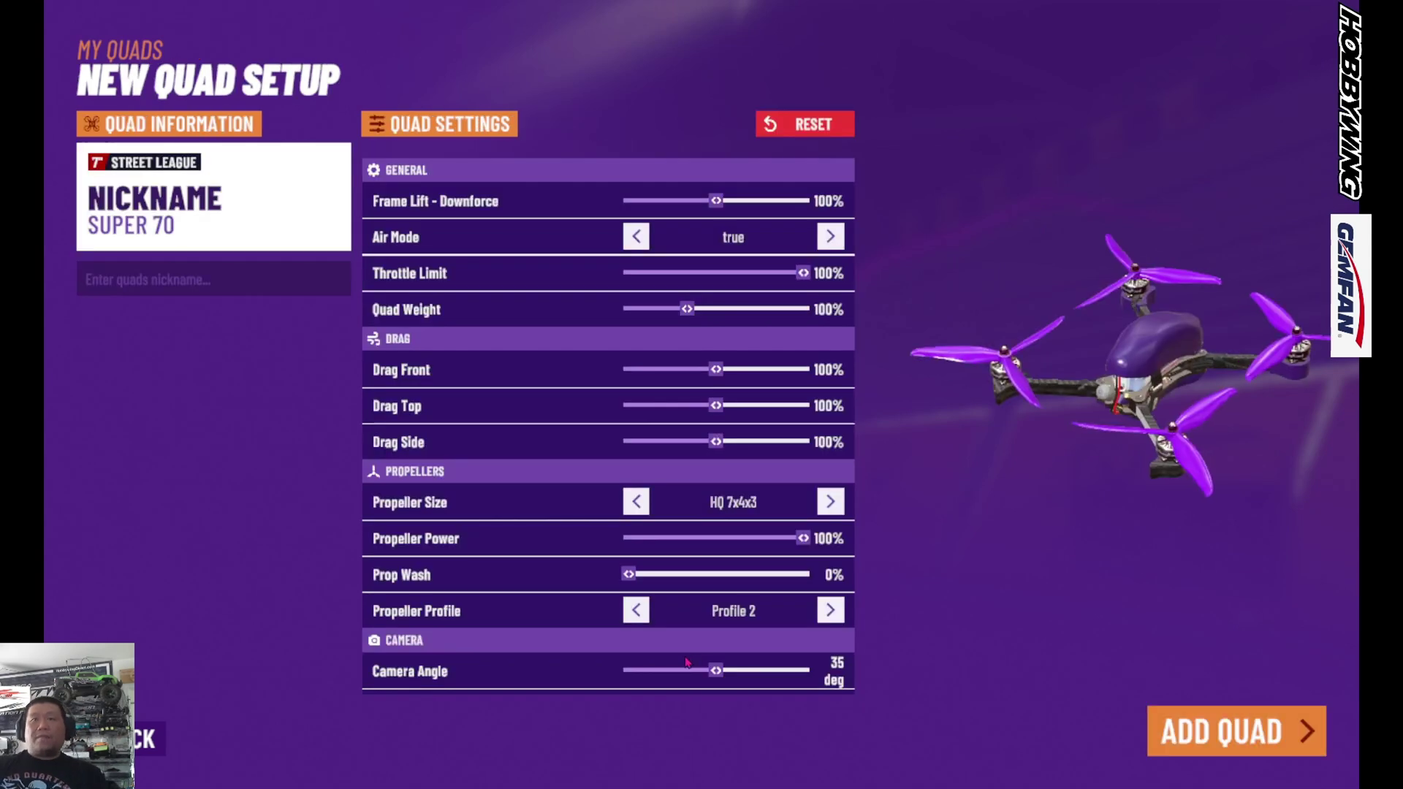
Add the Super 70 as DEFAULTQUAD774 with propeller Profile 1 and 45° camera angle.
left_click(695, 659)
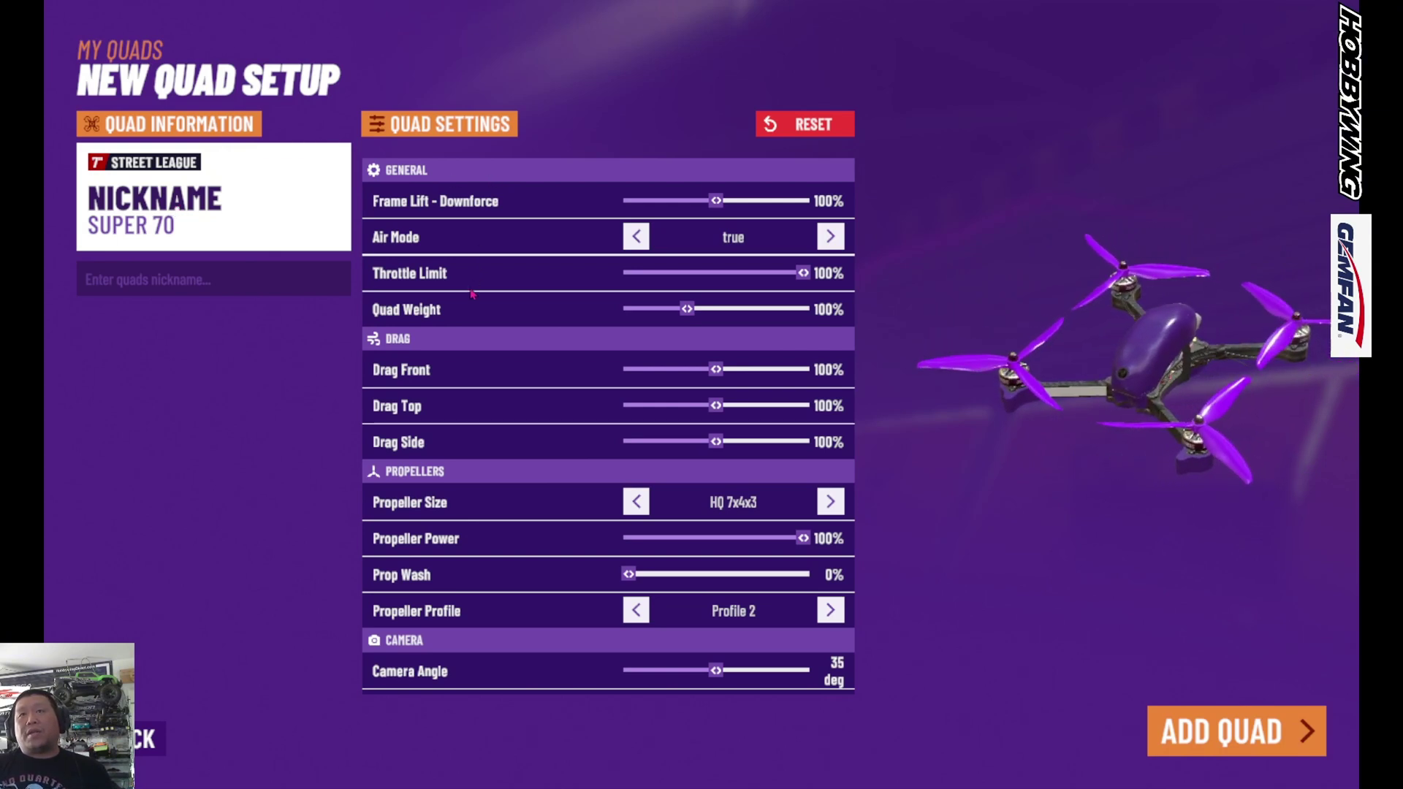
left_click(637, 614)
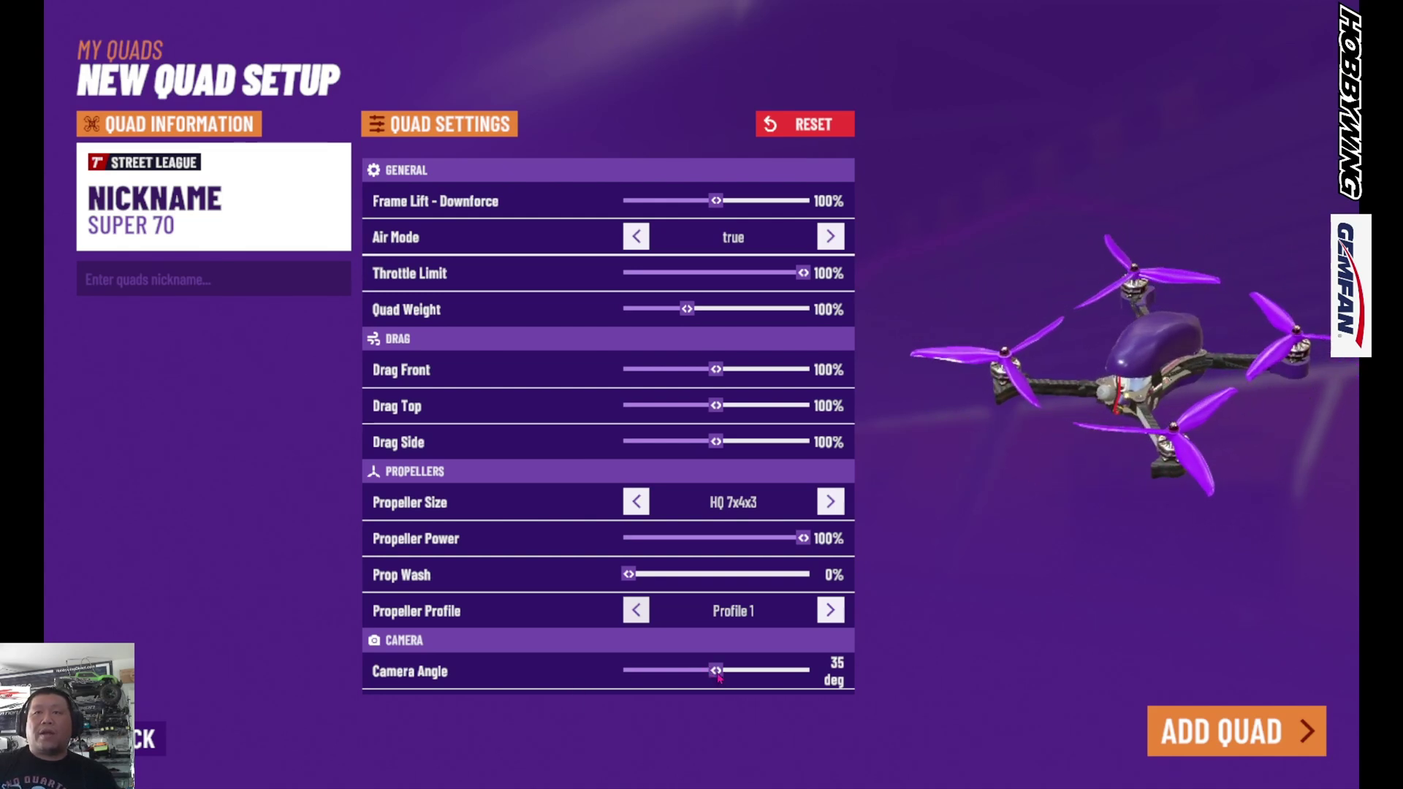
left_click_drag(718, 677, 743, 683)
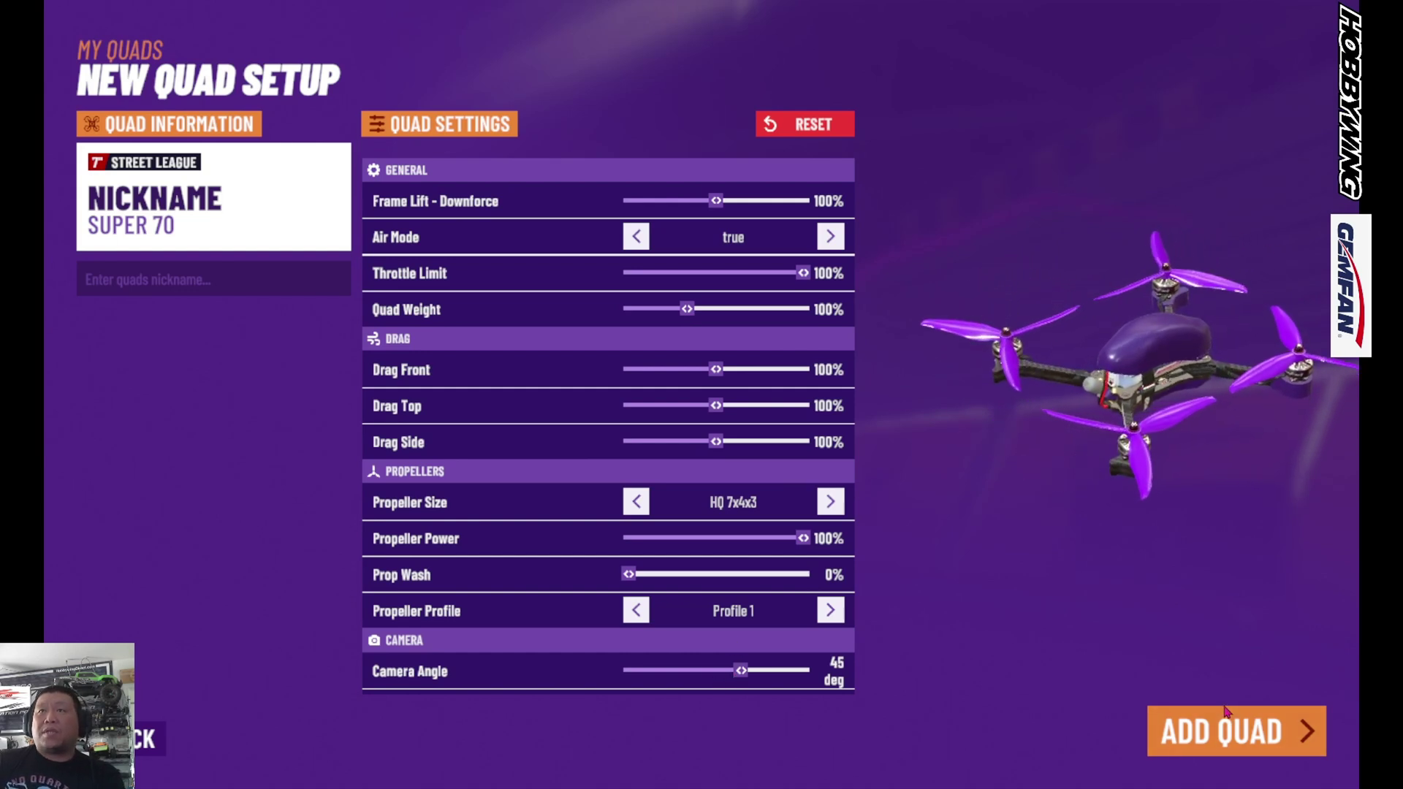
left_click(1170, 735)
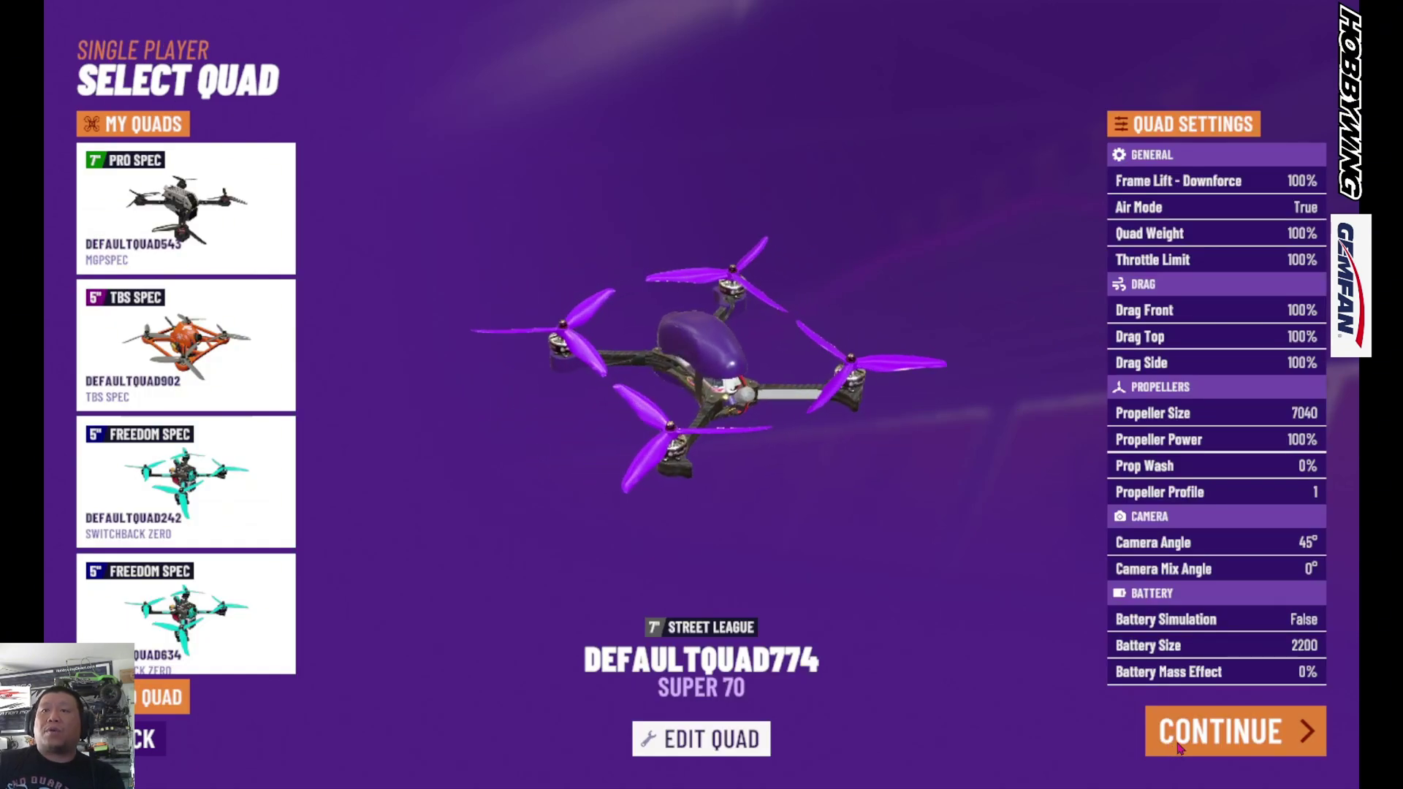
Continue with the new Super 70 to the Change Track list and browse it.
left_click(1179, 747)
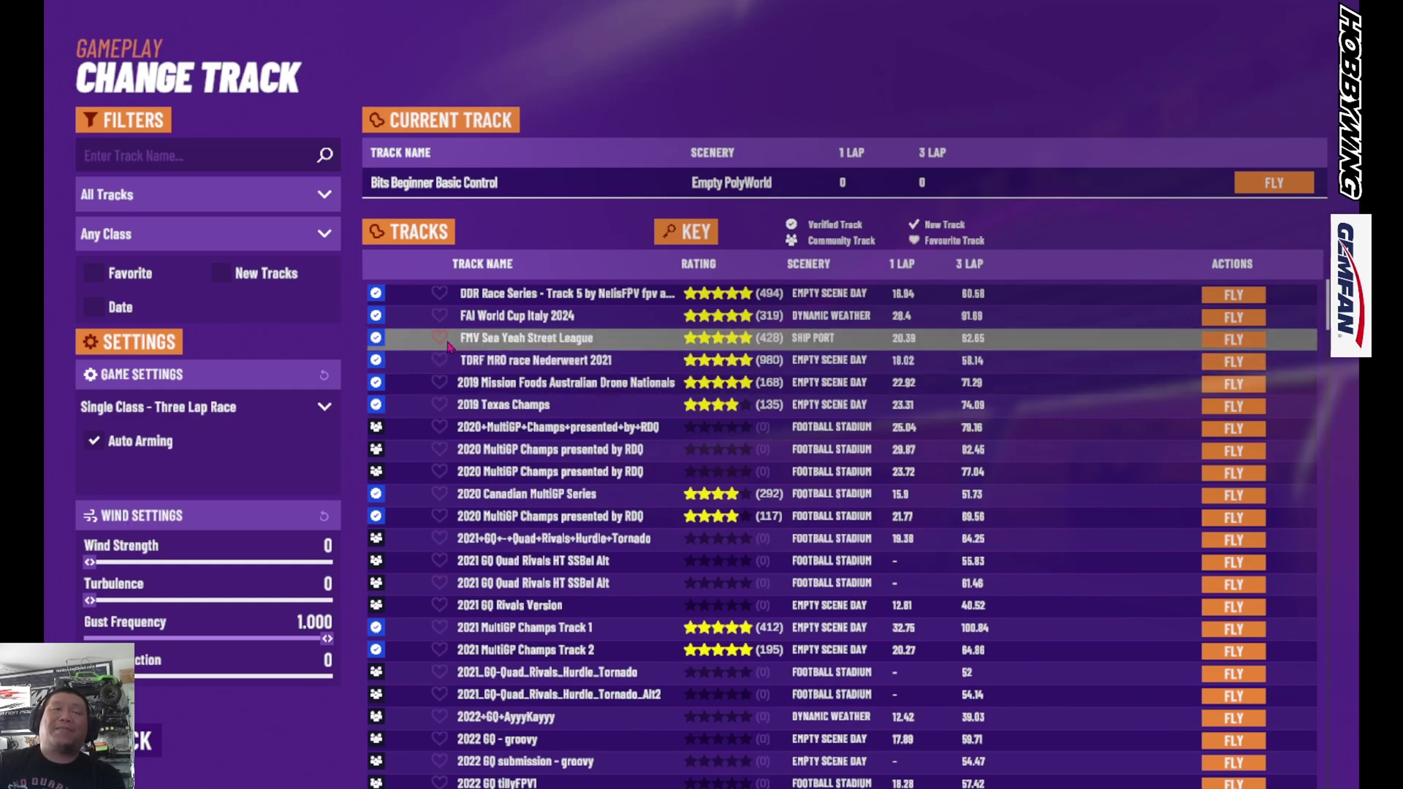
scroll(654, 519, "down", 5)
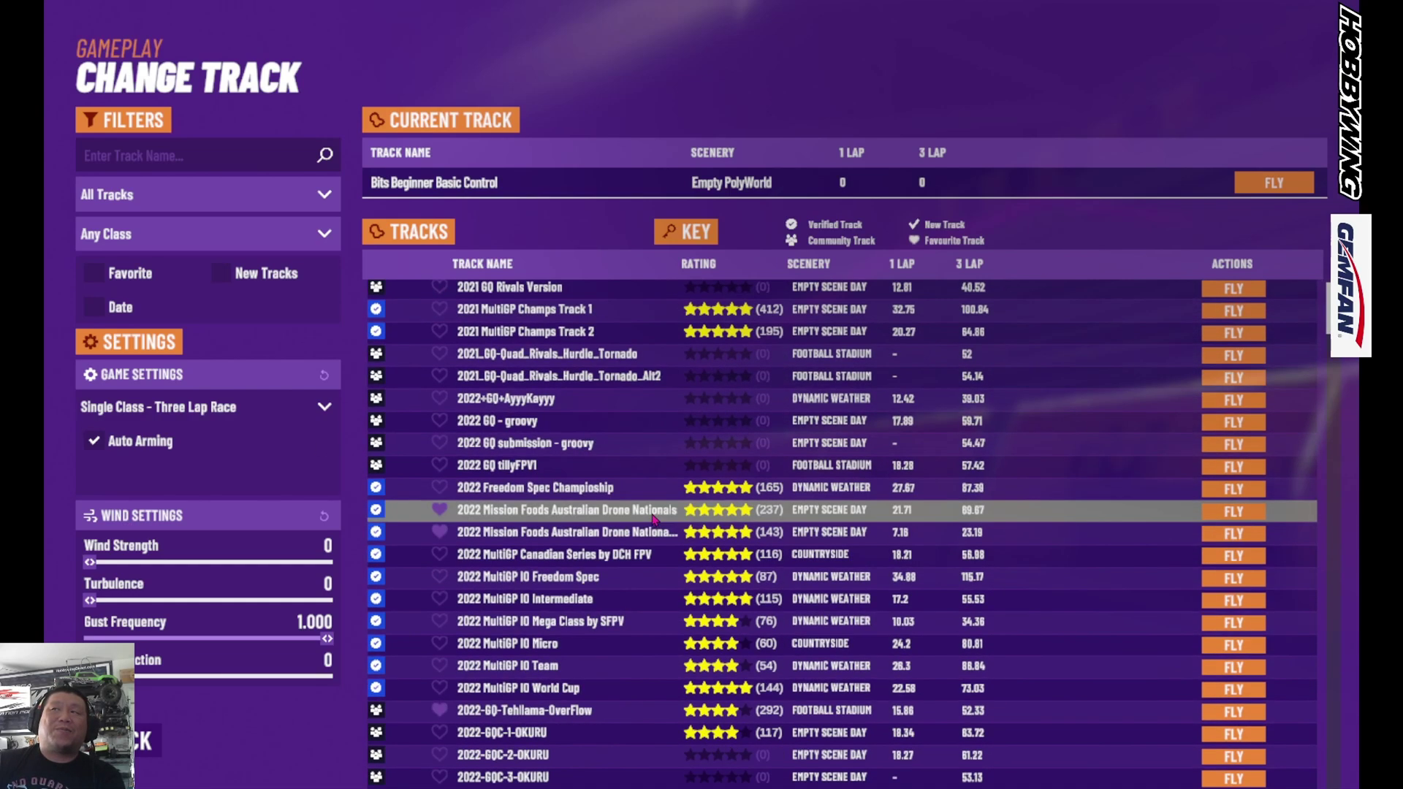
scroll(654, 518, "up", 5)
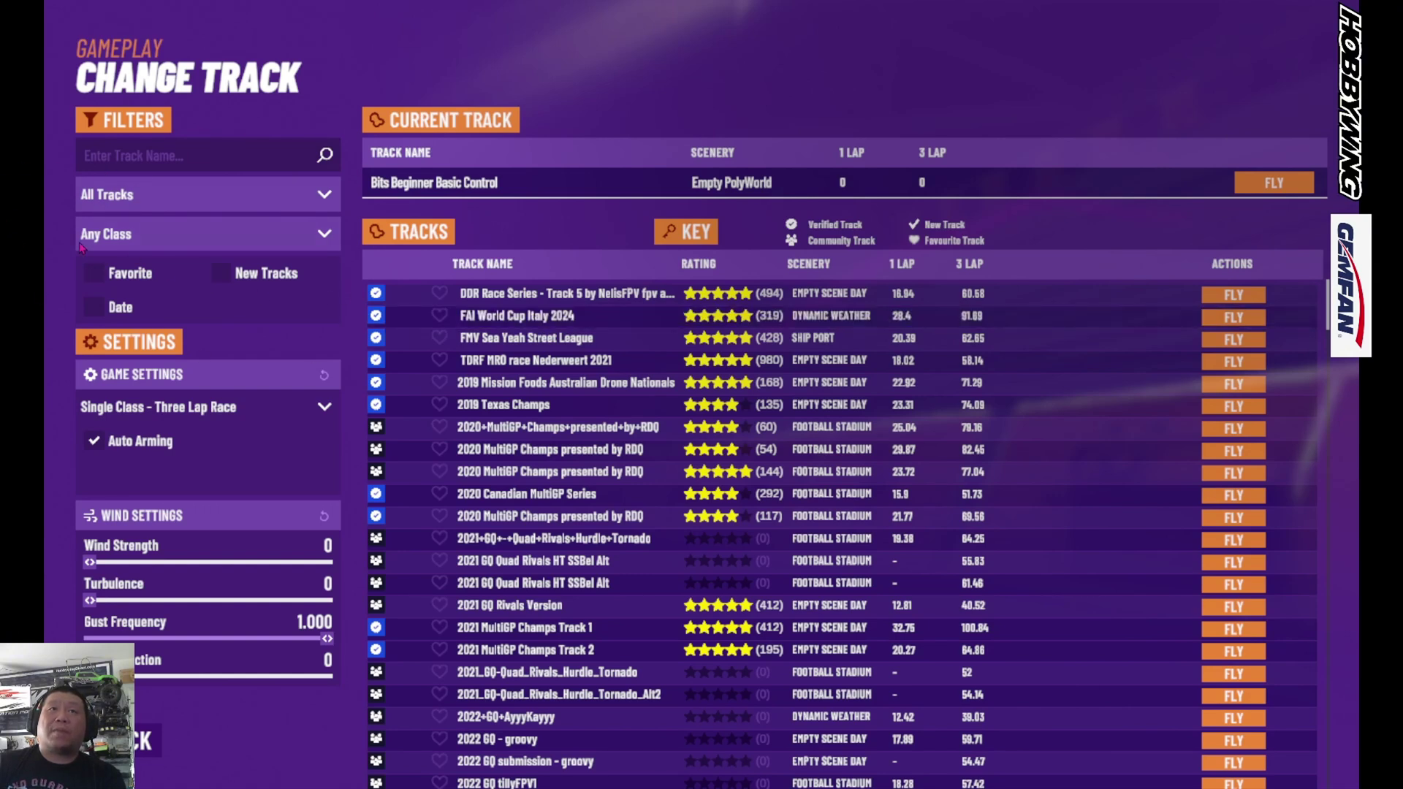
Filter the track list to the Beginner class and look through the results.
left_click(325, 237)
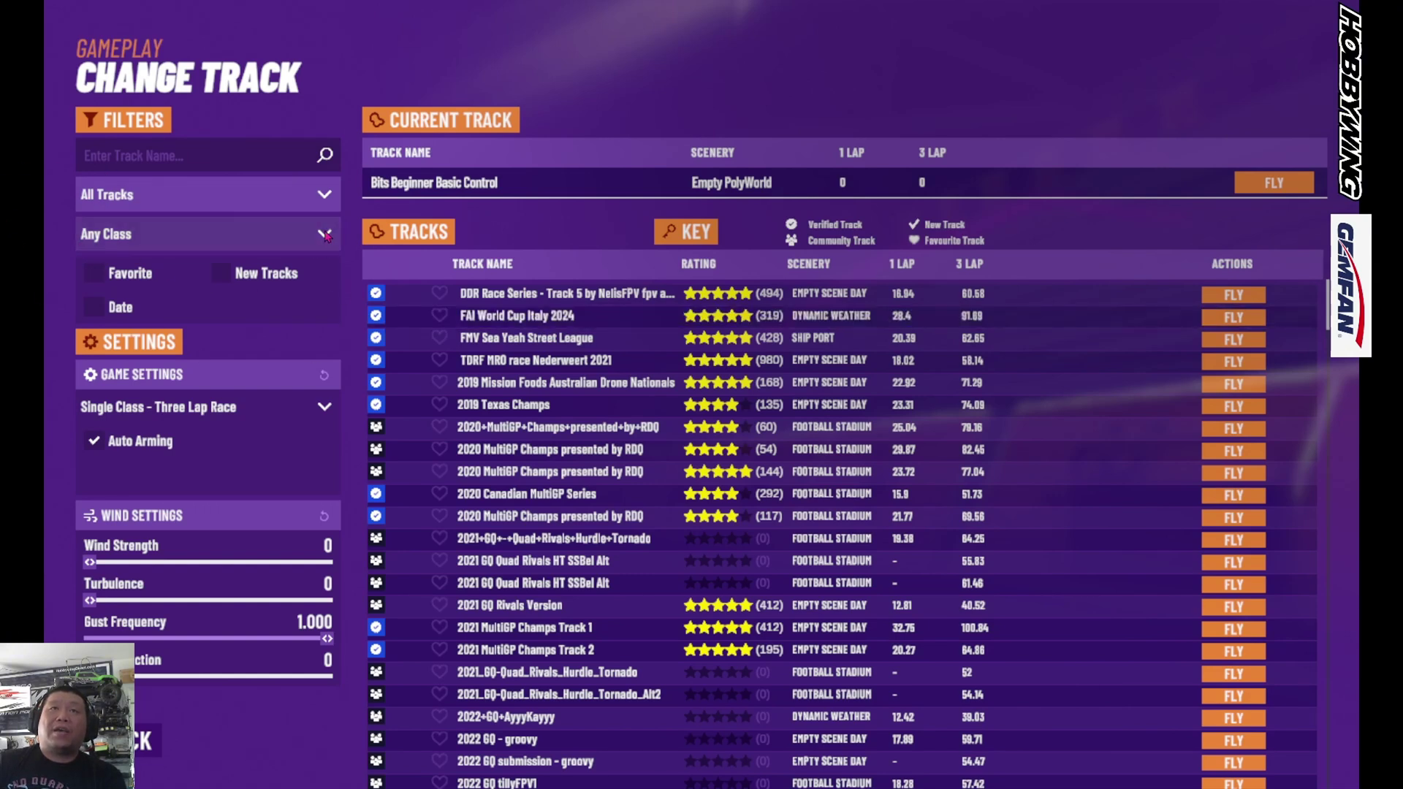
left_click(274, 292)
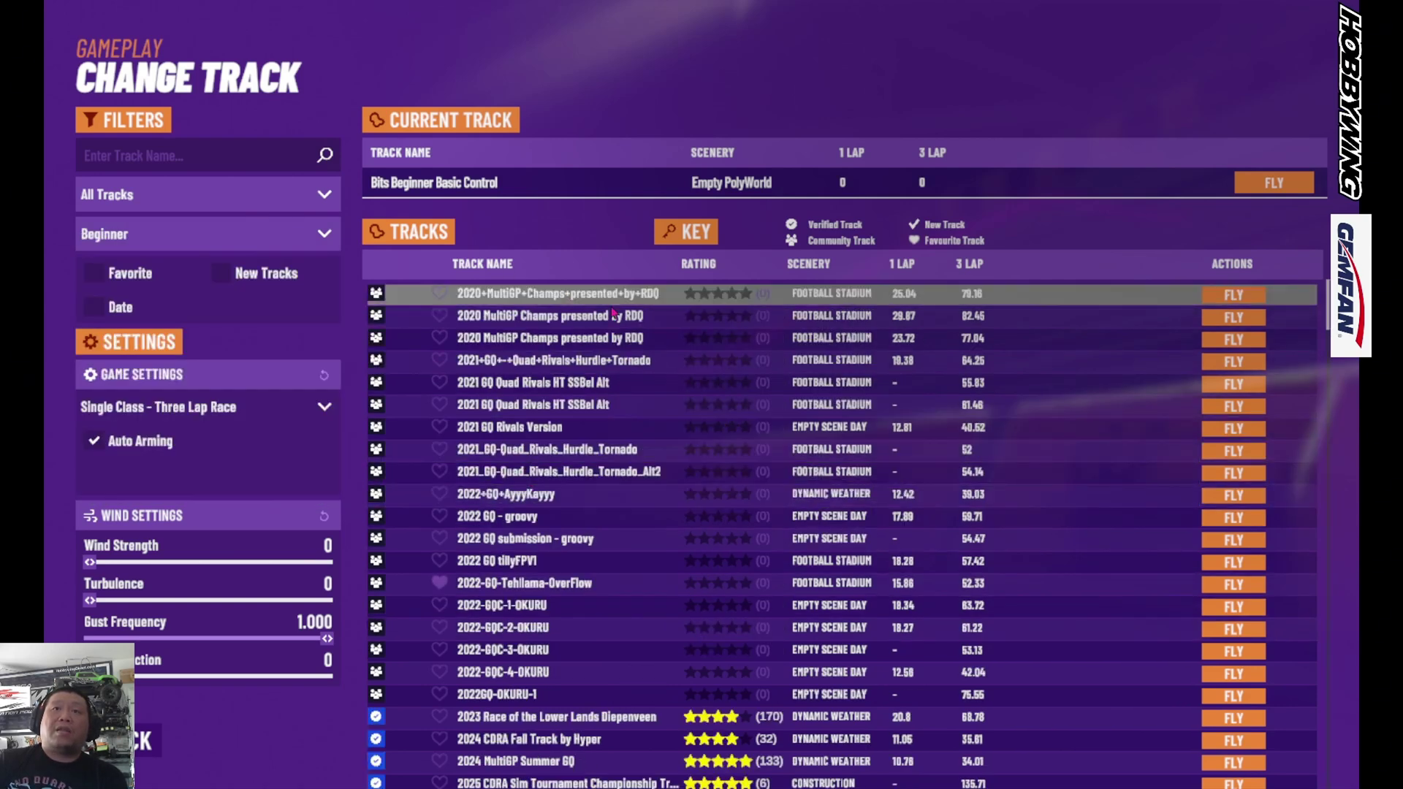
scroll(670, 345, "down", 3)
scroll(670, 345, "down", 3)
scroll(674, 349, "down", 20)
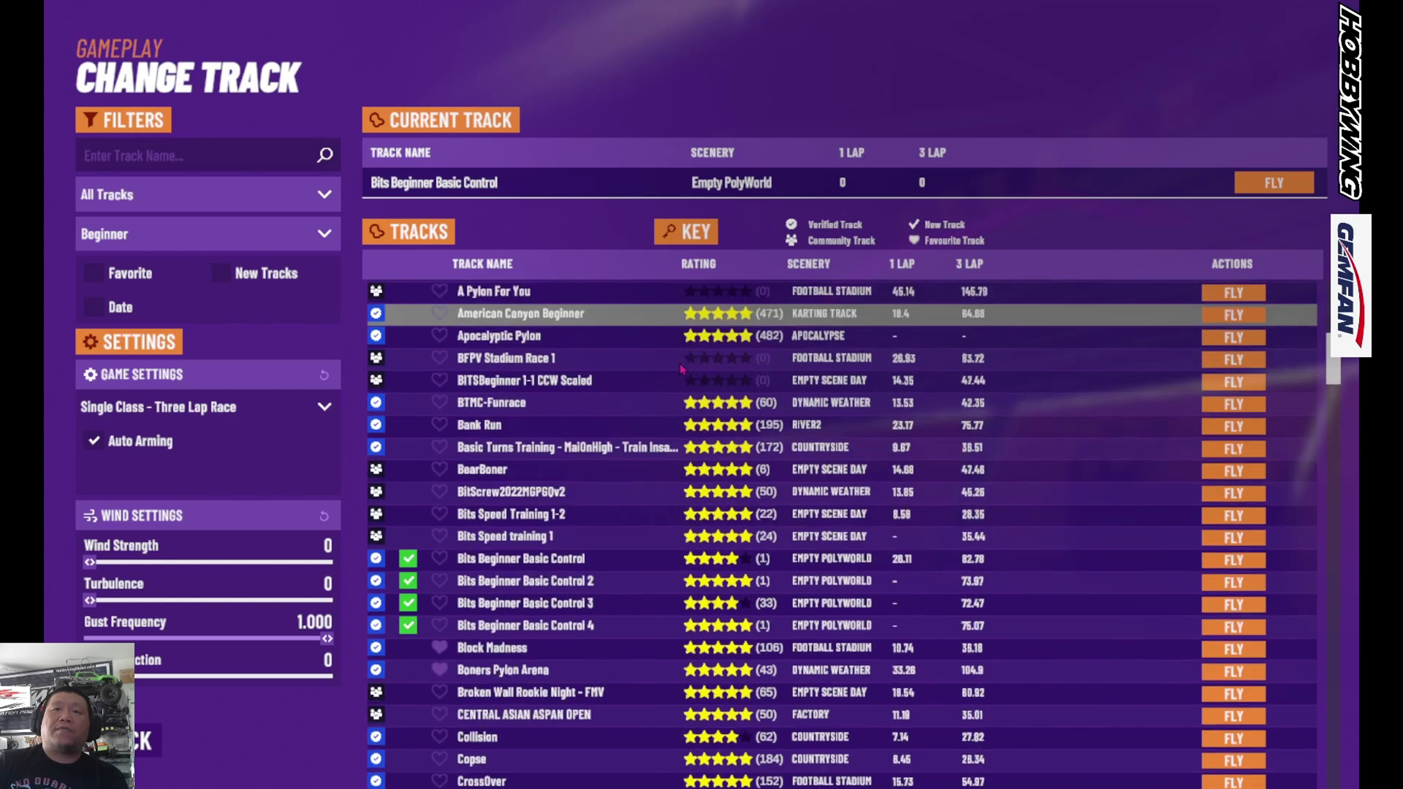
scroll(670, 380, "up", 8)
scroll(670, 380, "up", 5)
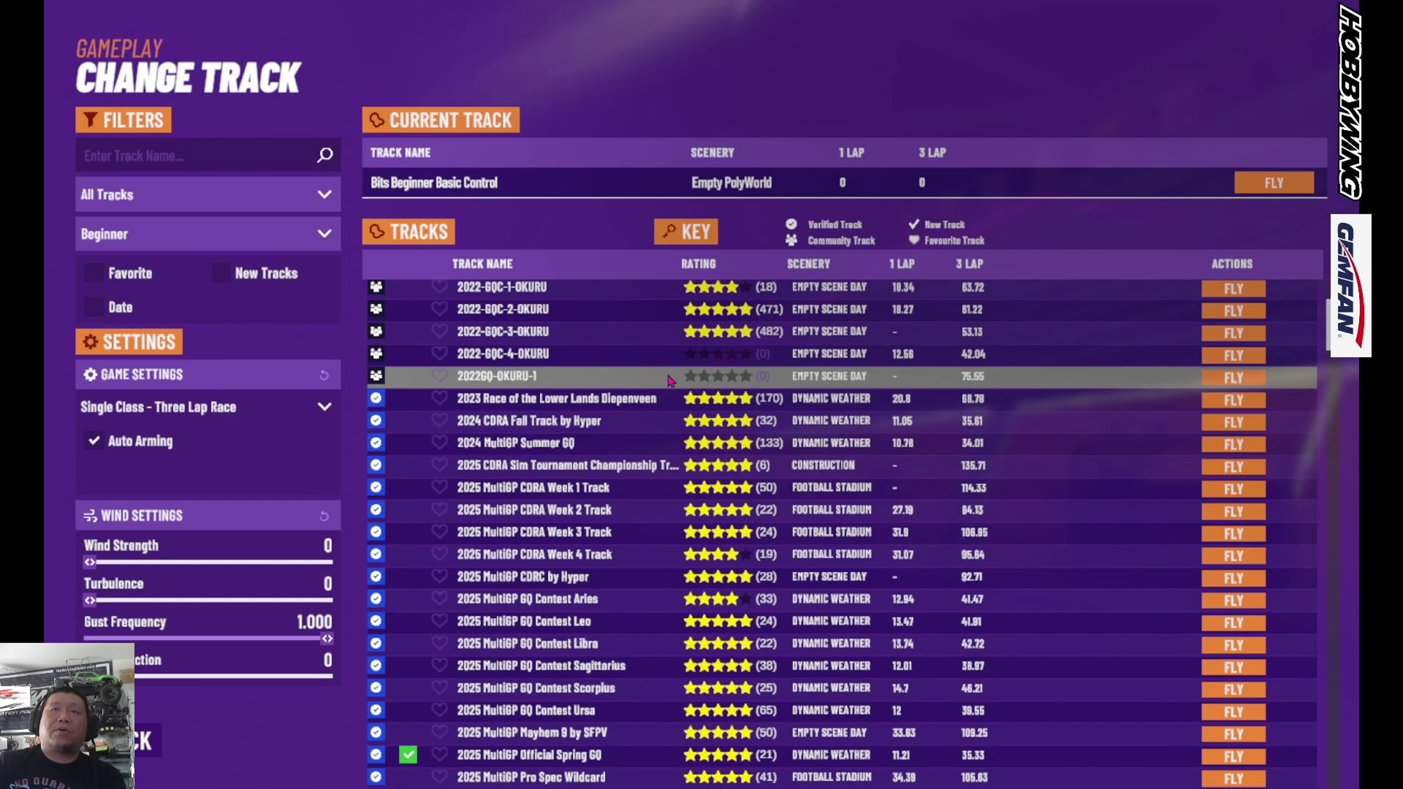
scroll(669, 387, "down", 6)
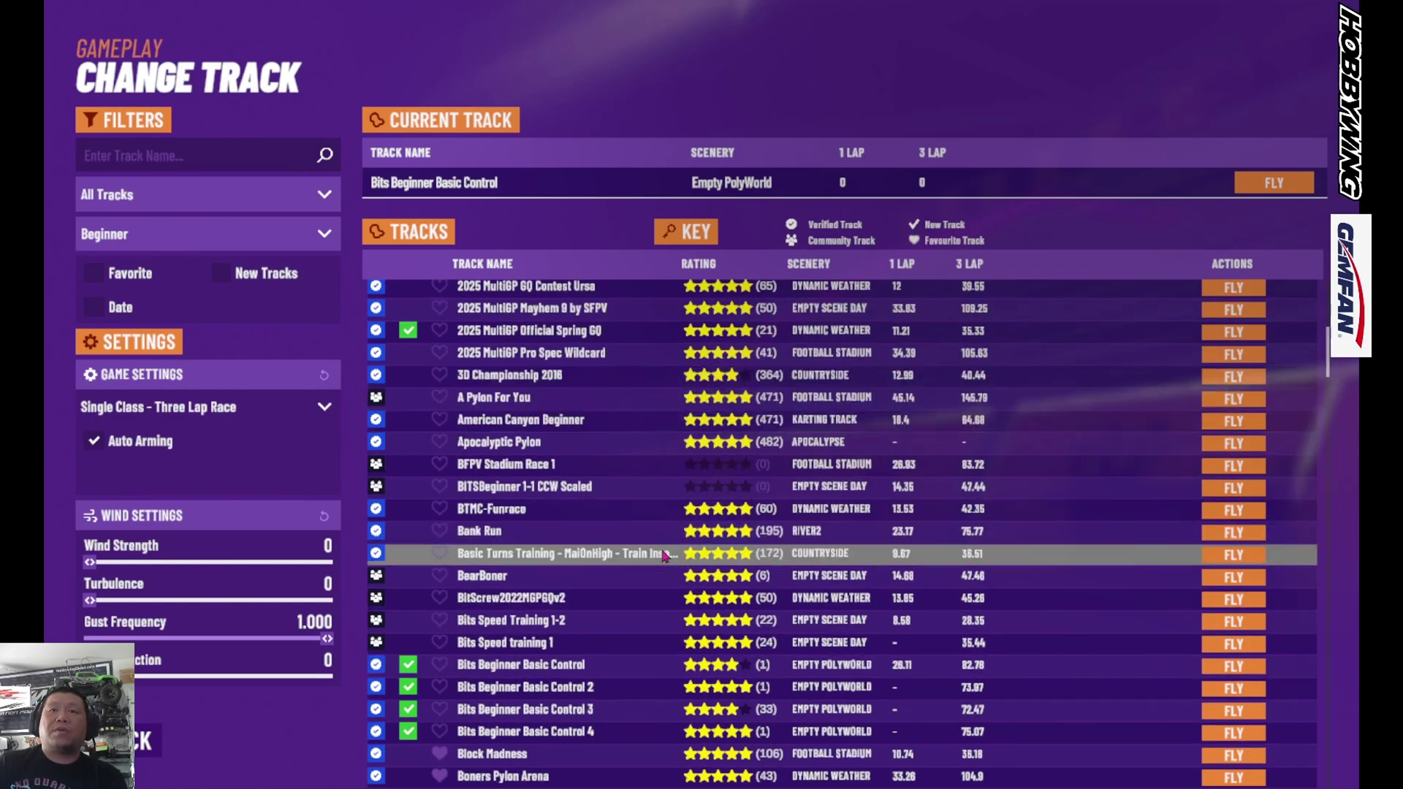
scroll(570, 585, "down", 3)
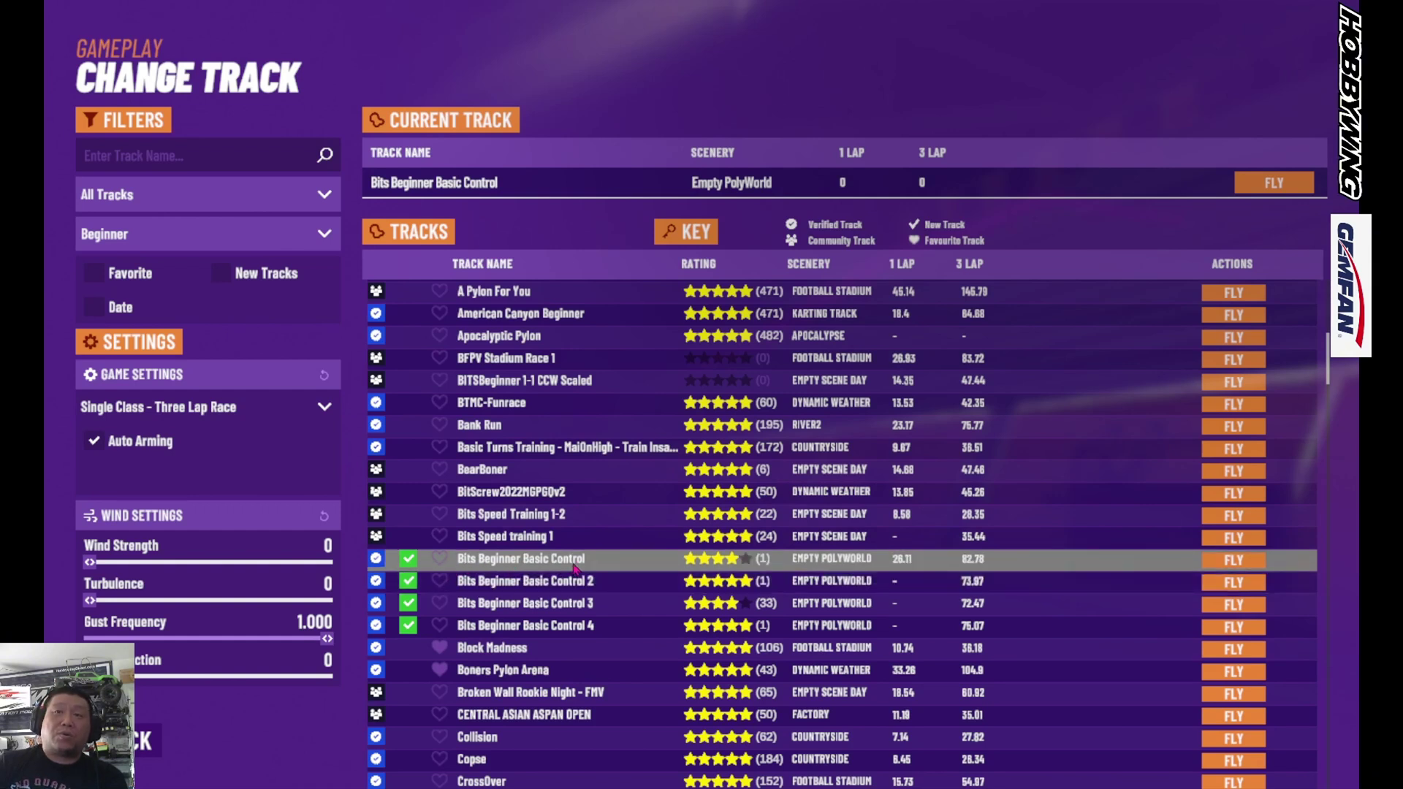
Favourite Bits Beginner Basic Control 1, 2, 3 and 4.
left_click(440, 559)
left_click(441, 581)
left_click(440, 604)
left_click(440, 626)
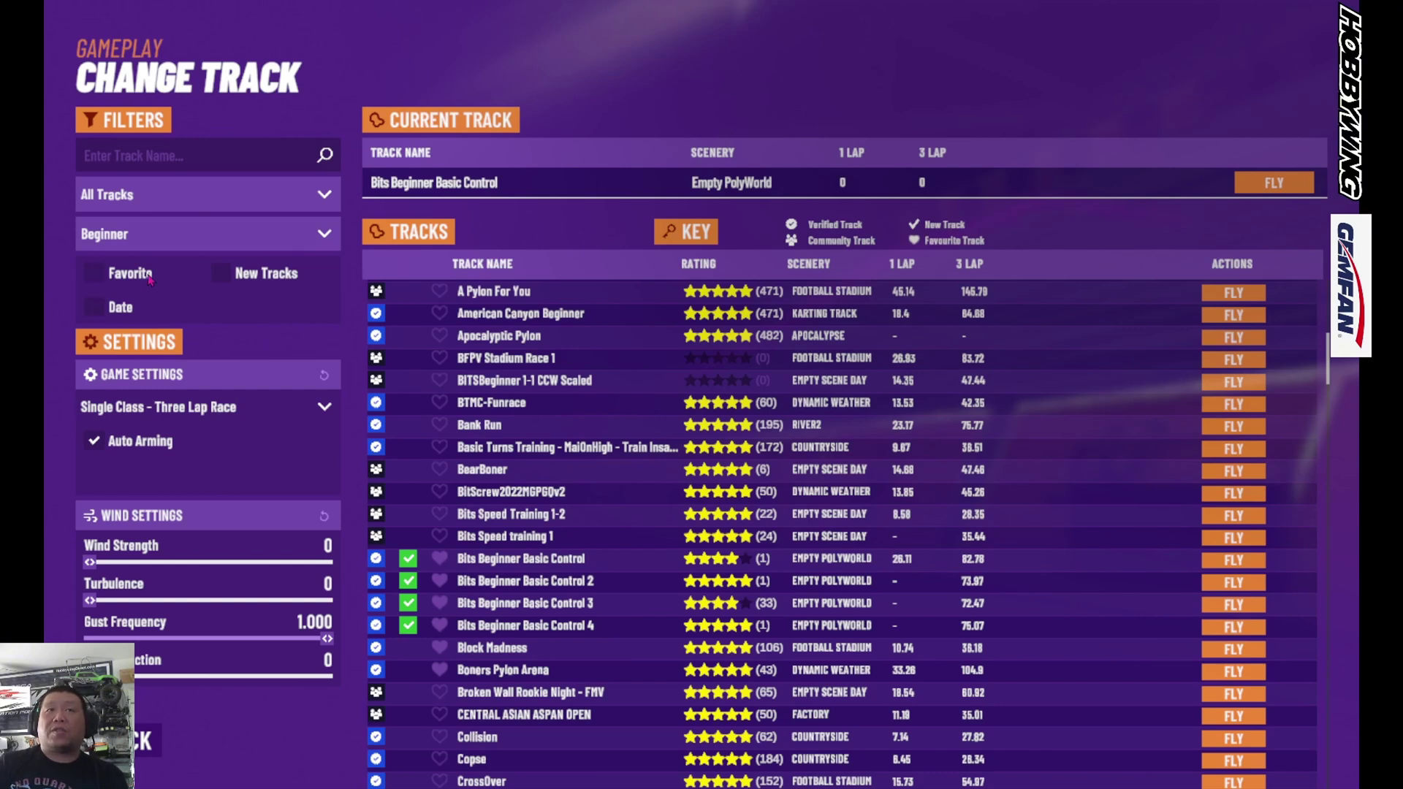
Show favourite tracks of Any Class and fly Bits Beginner Basic Control.
left_click(93, 272)
left_click(228, 234)
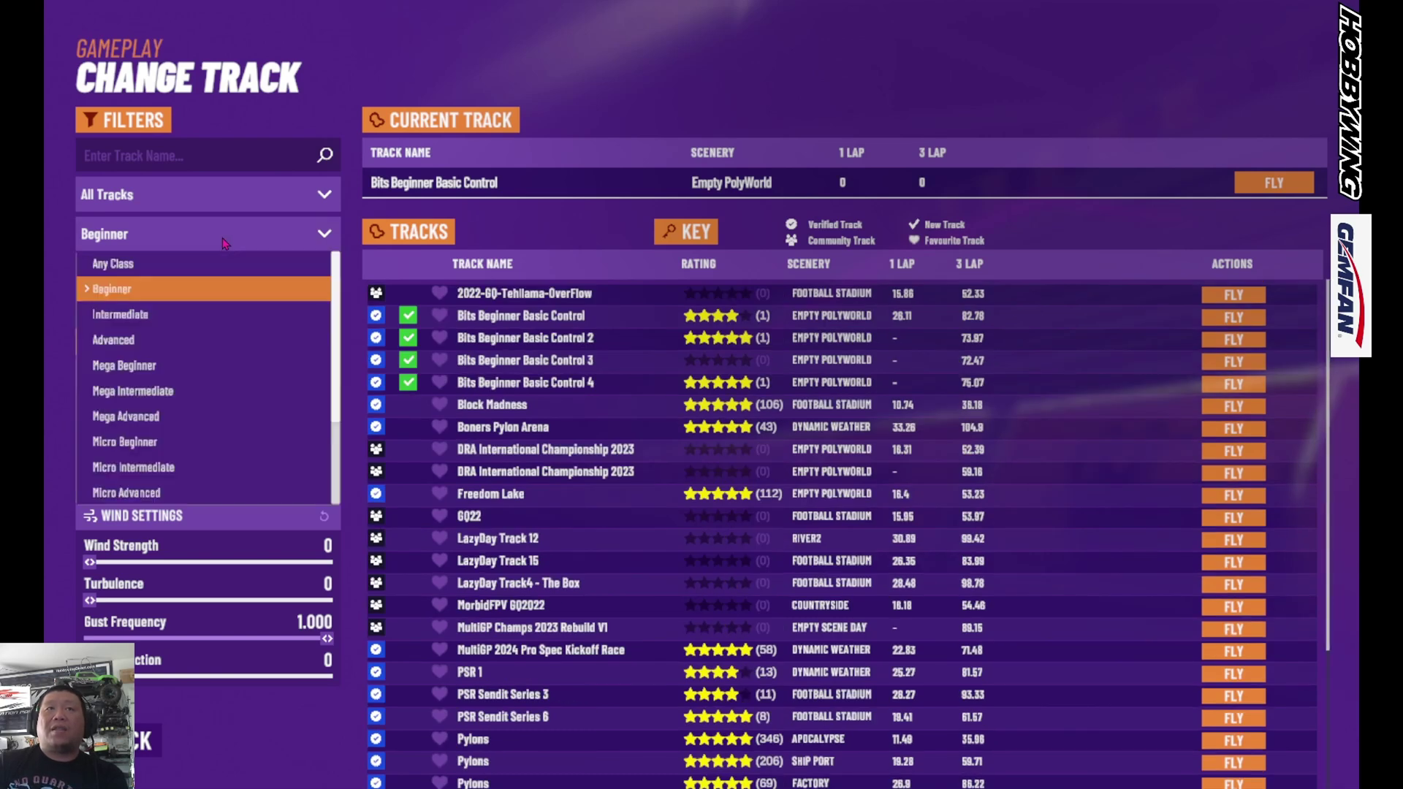
left_click(212, 267)
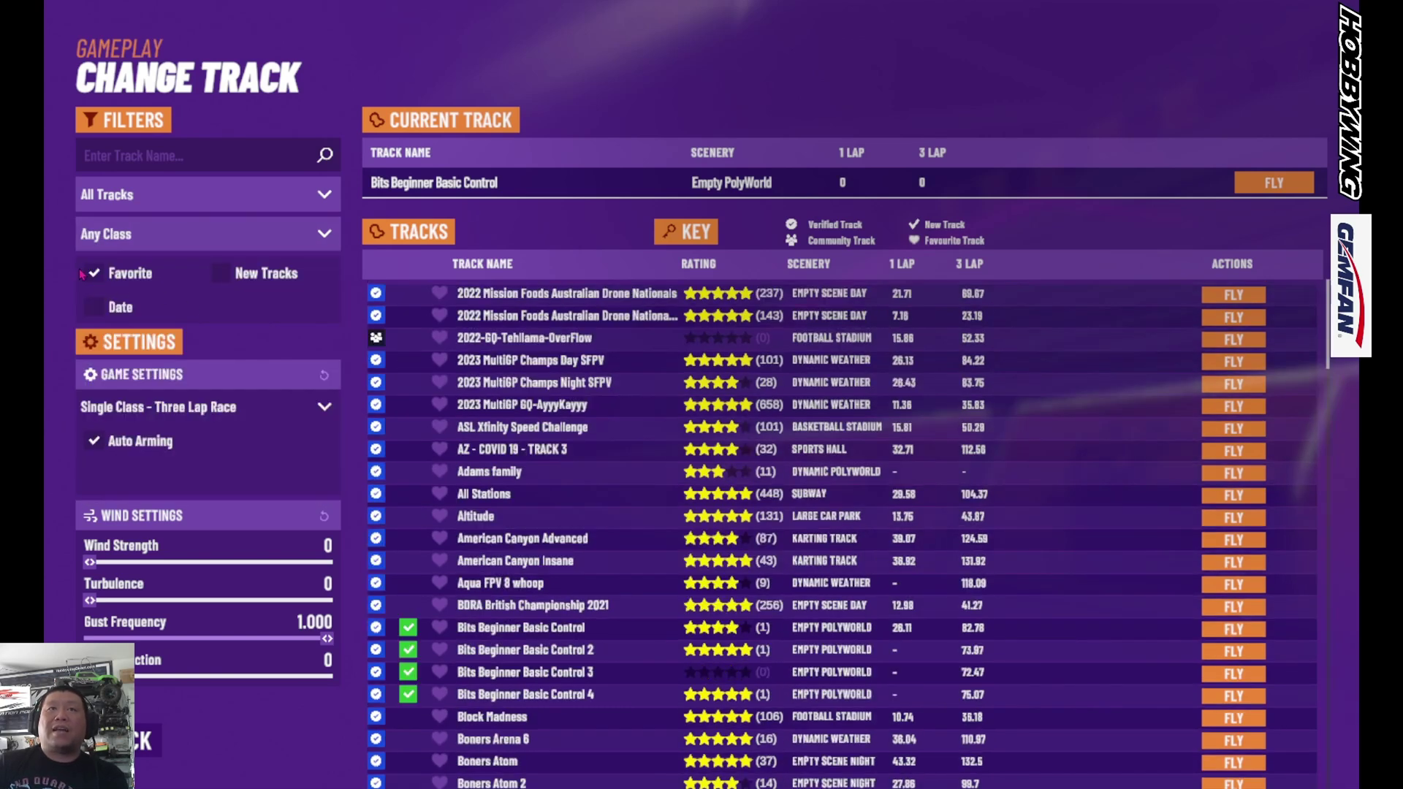
scroll(558, 602, "down", 4)
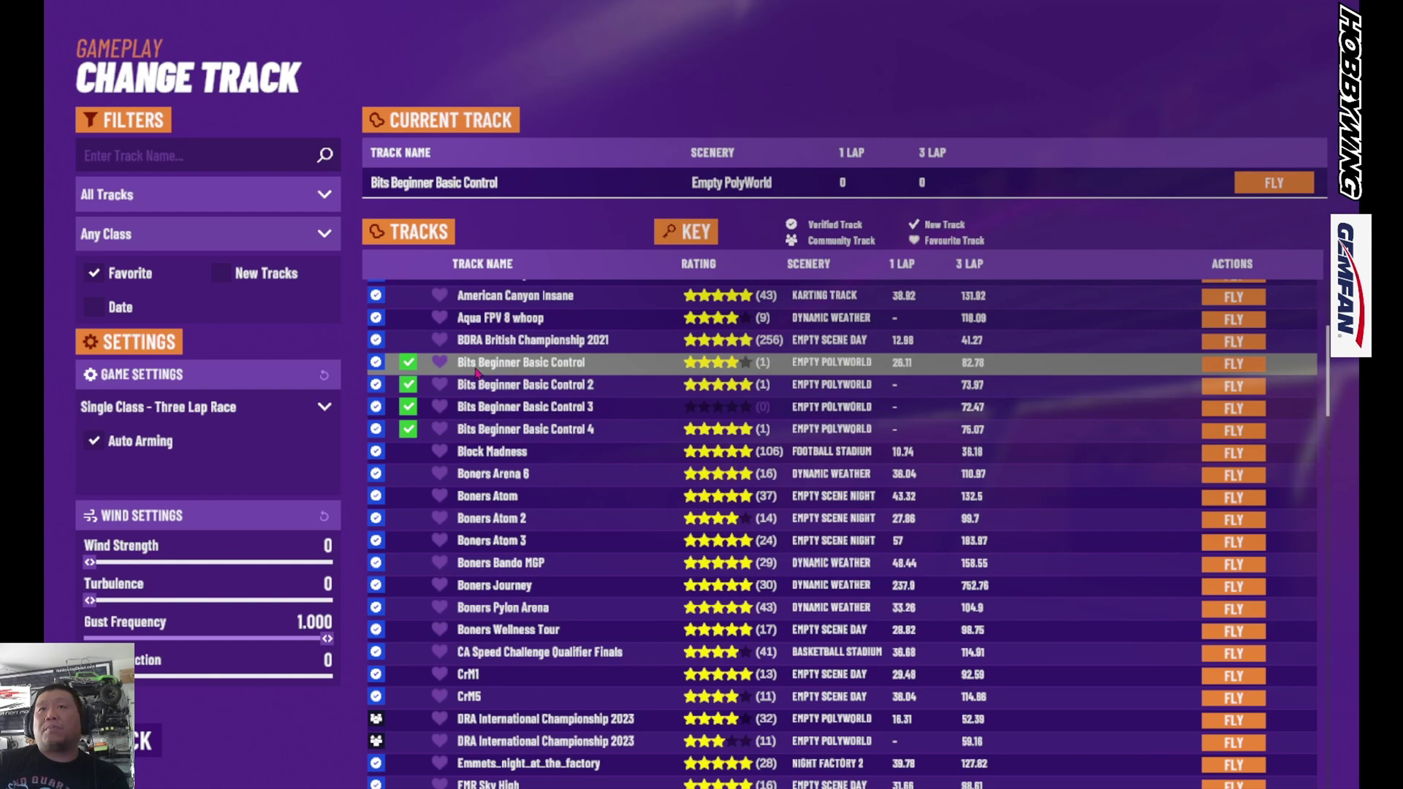
left_click(1235, 364)
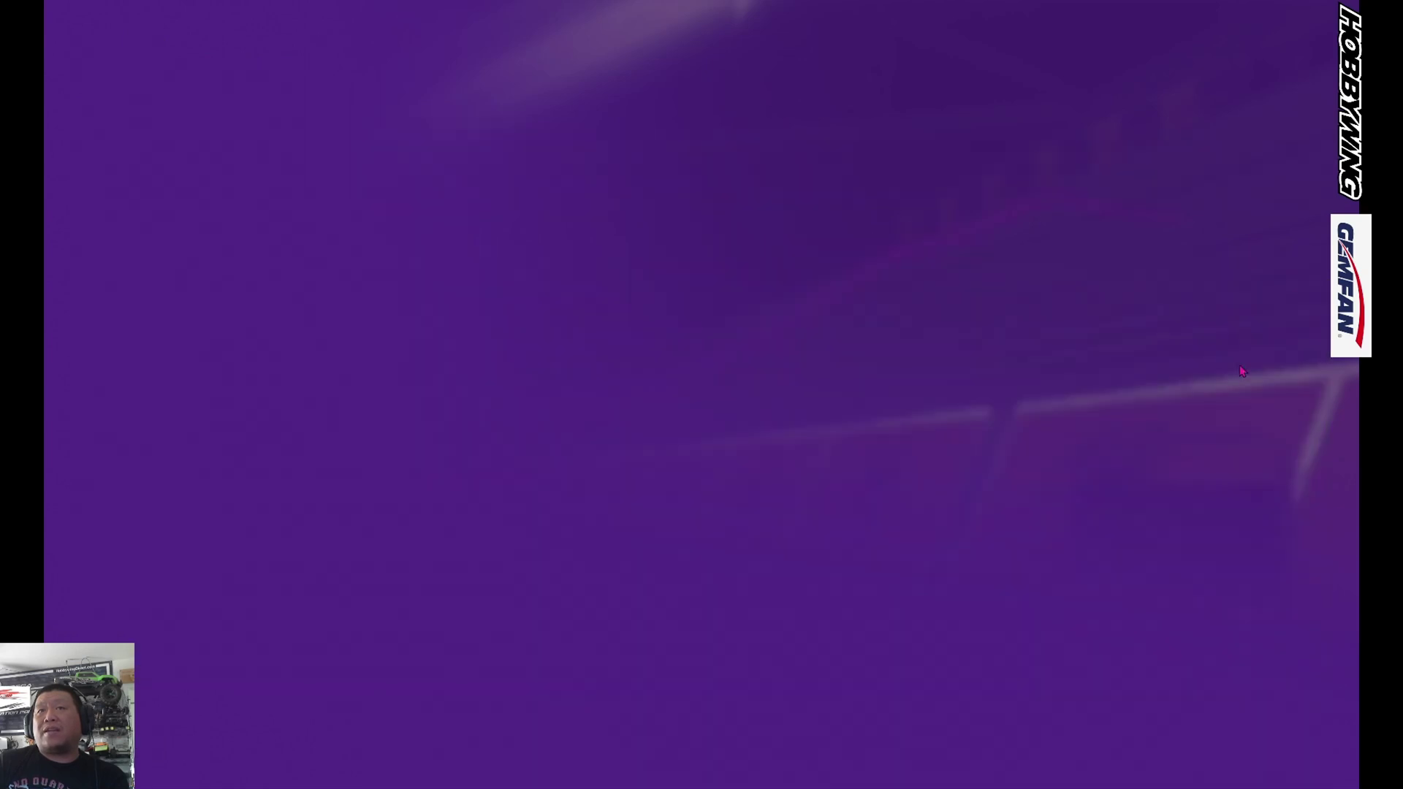